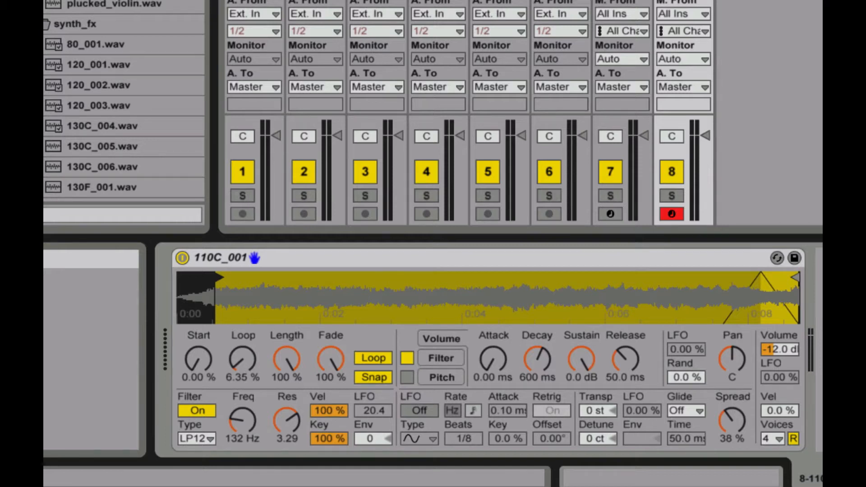
Select track 7 with the 120_003 sample and arm it for recording
{"action": "mouse_move", "coordinate": [52, 485]}
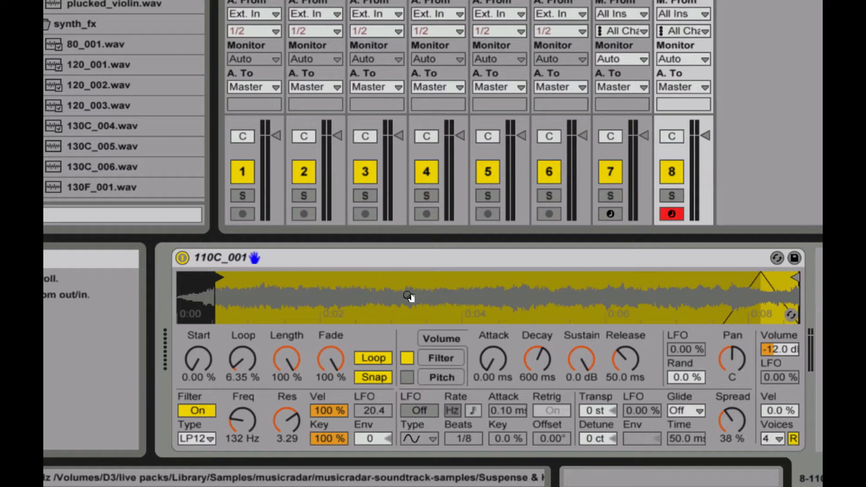
{"action": "left_click", "coordinate": [424, 253]}
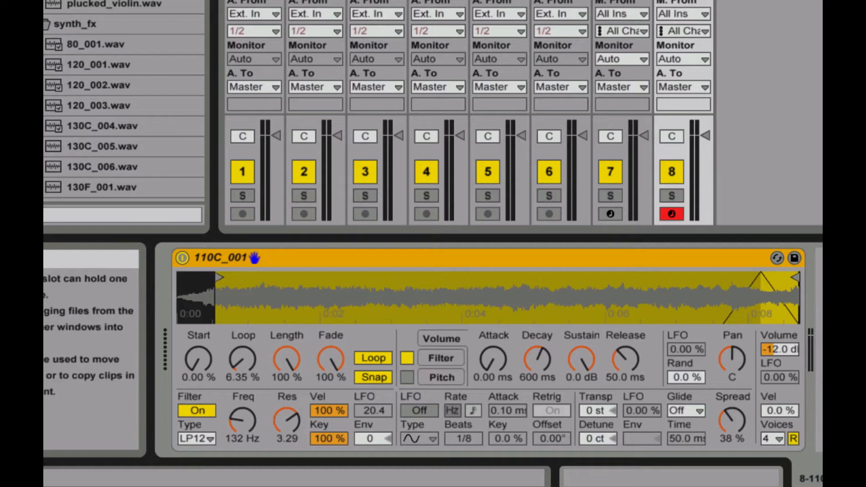
{"action": "left_click", "coordinate": [622, 2]}
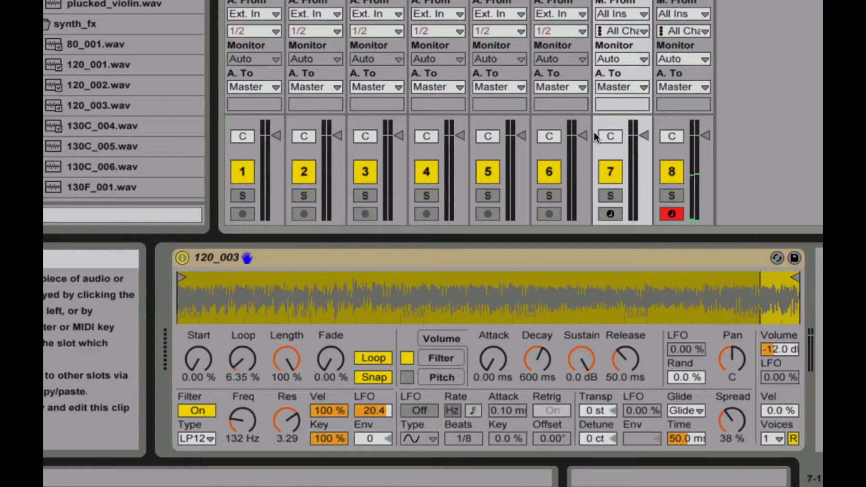
{"action": "left_click", "coordinate": [609, 214]}
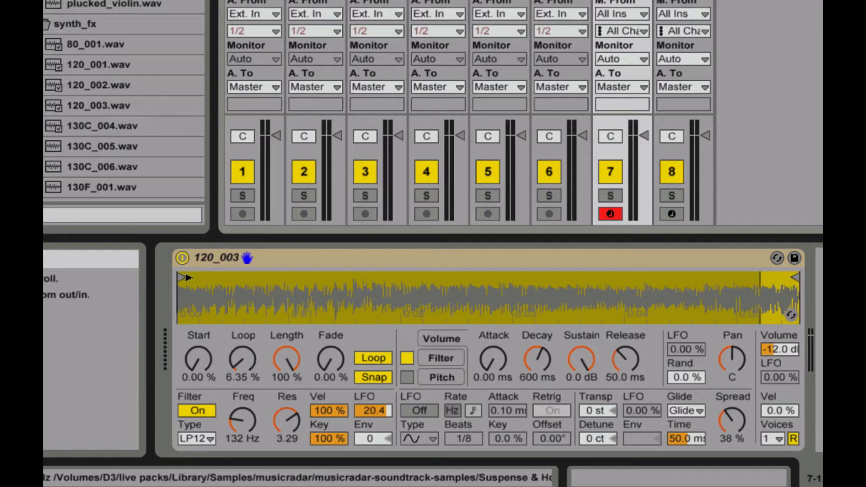
Move the 120_003 sample's start marker to about 1 second and sweep Loop from 0.00 % to 100 %
{"action": "mouse_move", "coordinate": [185, 277]}
{"action": "left_mouse_down"}
{"action": "mouse_move", "coordinate": [649, 278]}
{"action": "mouse_move", "coordinate": [651, 288]}
{"action": "mouse_move", "coordinate": [295, 278]}
{"action": "left_mouse_up"}
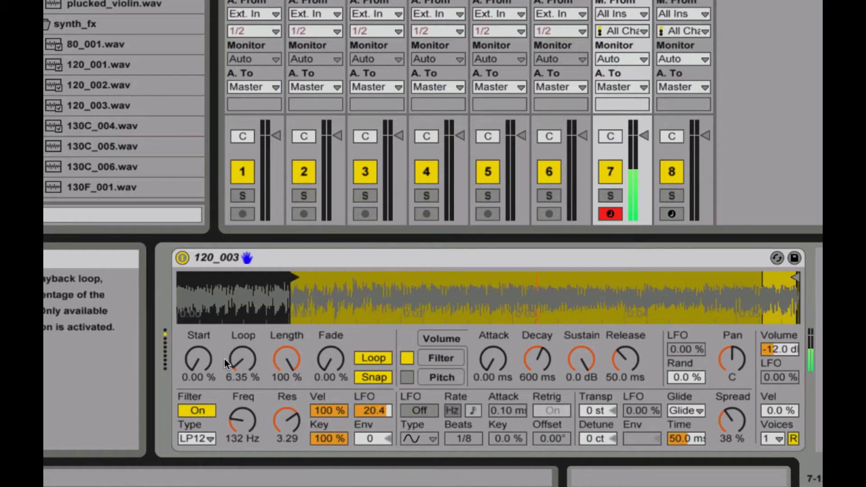
{"action": "mouse_move", "coordinate": [246, 357]}
{"action": "left_mouse_down"}
{"action": "mouse_move", "coordinate": [246, 324]}
{"action": "mouse_move", "coordinate": [246, 363]}
{"action": "left_mouse_up"}
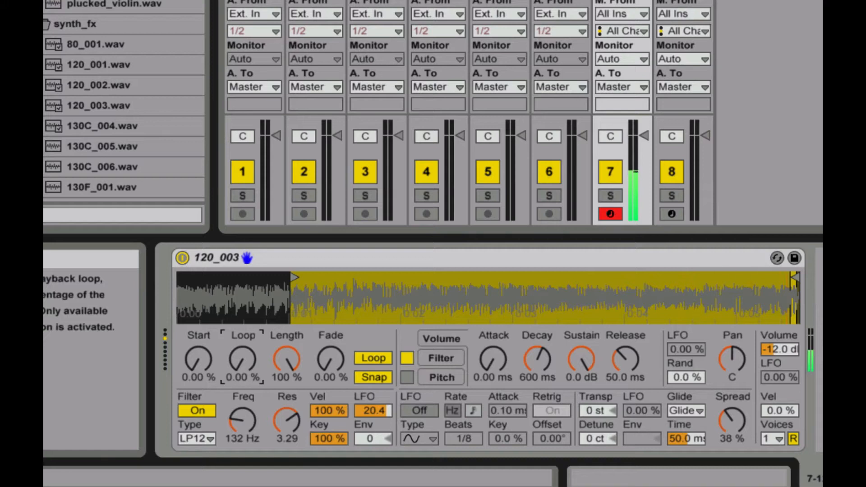
{"action": "left_click_drag", "start_coordinate": [243, 359], "coordinate": [243, 269]}
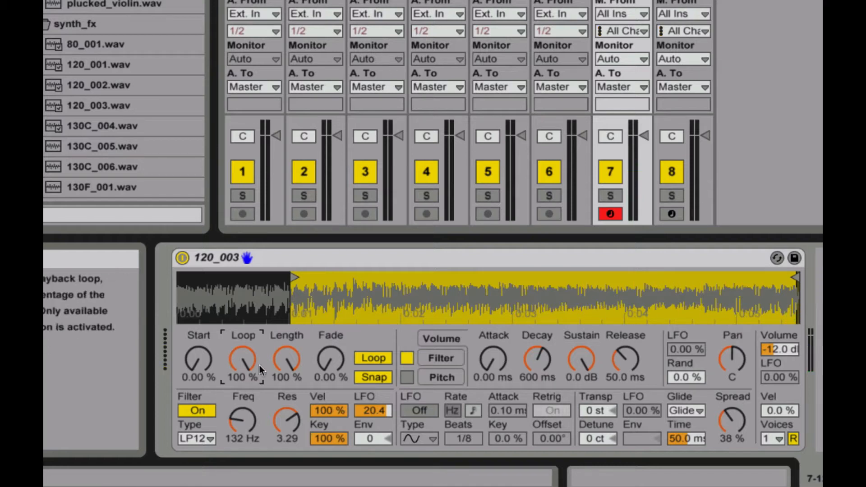
Try sample Length values of 57.9 % and 3.17 %, ending at 50.0 %
{"action": "left_click_drag", "start_coordinate": [286, 359], "coordinate": [286, 379]}
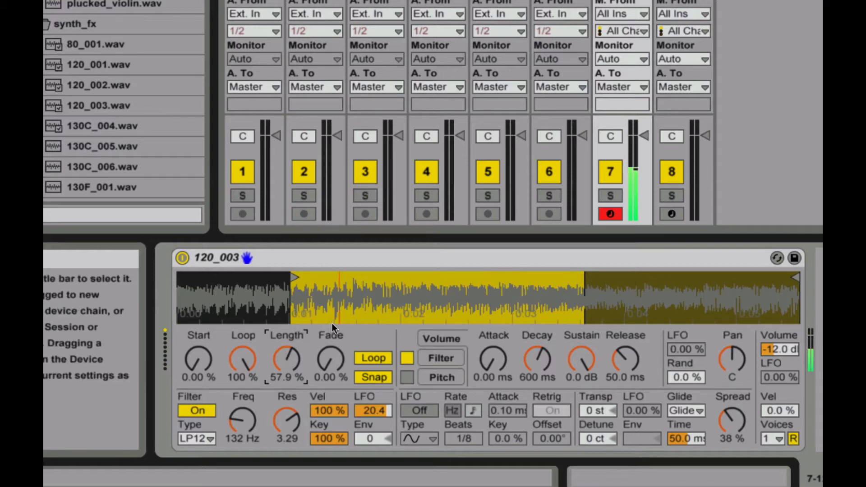
{"action": "left_click_drag", "start_coordinate": [278, 353], "coordinate": [278, 378]}
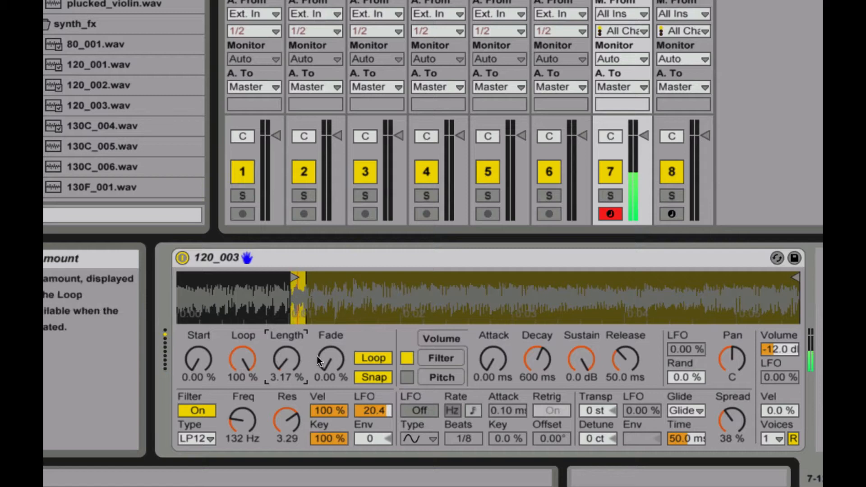
{"action": "left_click_drag", "start_coordinate": [285, 358], "coordinate": [284, 325]}
Set the sample's Loop amount to 29.4 % and its loop Fade to 91.3 %
{"action": "left_click_drag", "start_coordinate": [325, 362], "coordinate": [325, 327]}
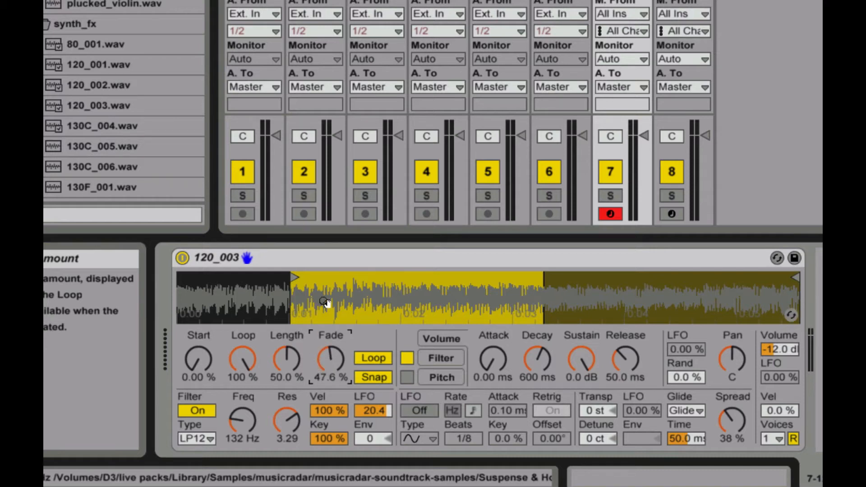
{"action": "left_click_drag", "start_coordinate": [229, 354], "coordinate": [229, 399]}
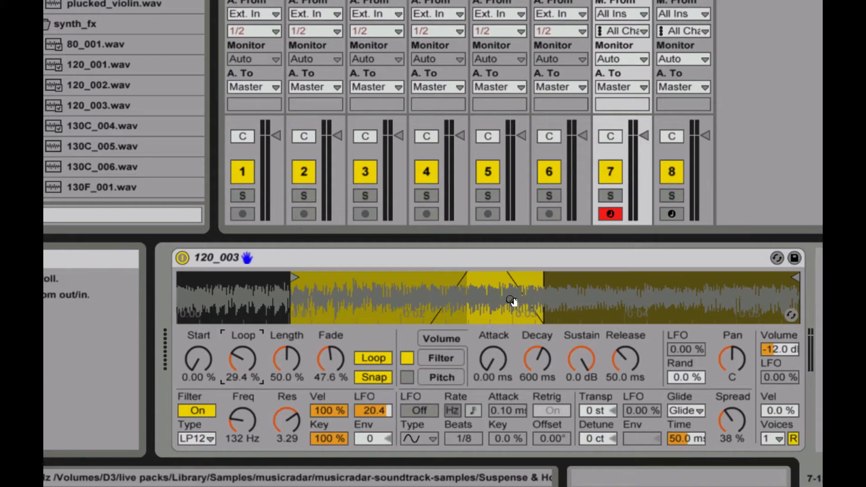
{"action": "mouse_move", "coordinate": [326, 360]}
{"action": "left_mouse_down"}
{"action": "mouse_move", "coordinate": [325, 368]}
{"action": "mouse_move", "coordinate": [326, 332]}
{"action": "mouse_move", "coordinate": [326, 377]}
{"action": "left_mouse_up"}
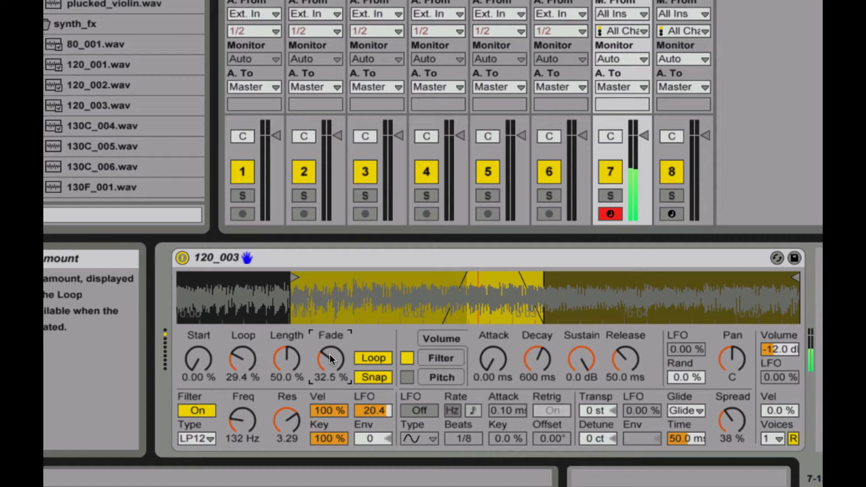
{"action": "left_click_drag", "start_coordinate": [330, 352], "coordinate": [331, 312]}
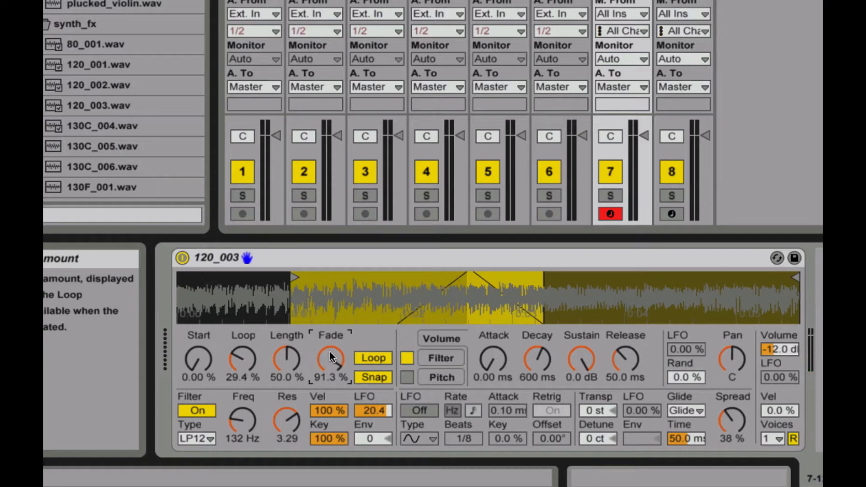
Switch off both Loop and Snap for the sample
{"action": "left_click", "coordinate": [374, 359]}
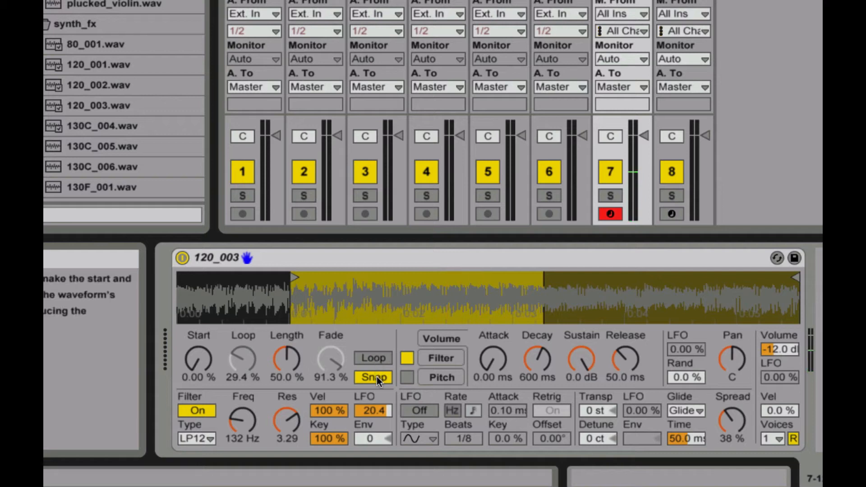
{"action": "left_click", "coordinate": [377, 376]}
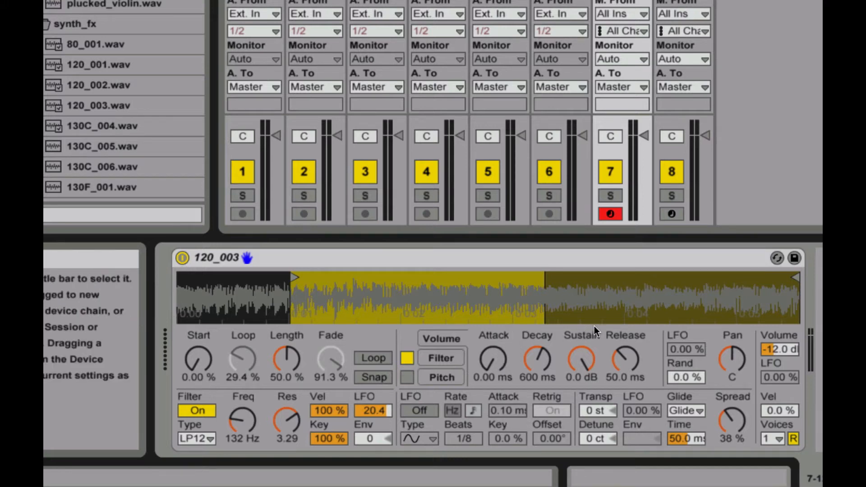
Re-enable Loop and set the volume envelope to 107 ms attack, 8.05 s decay and 3.36 s release
{"action": "mouse_move", "coordinate": [493, 359]}
{"action": "left_mouse_down"}
{"action": "mouse_move", "coordinate": [493, 332]}
{"action": "mouse_move", "coordinate": [493, 377]}
{"action": "mouse_move", "coordinate": [493, 368]}
{"action": "left_mouse_up"}
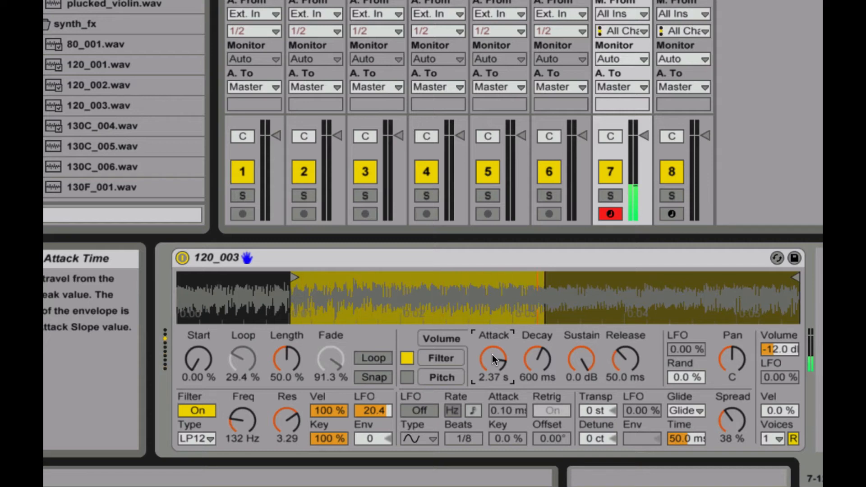
{"action": "left_click", "coordinate": [374, 357]}
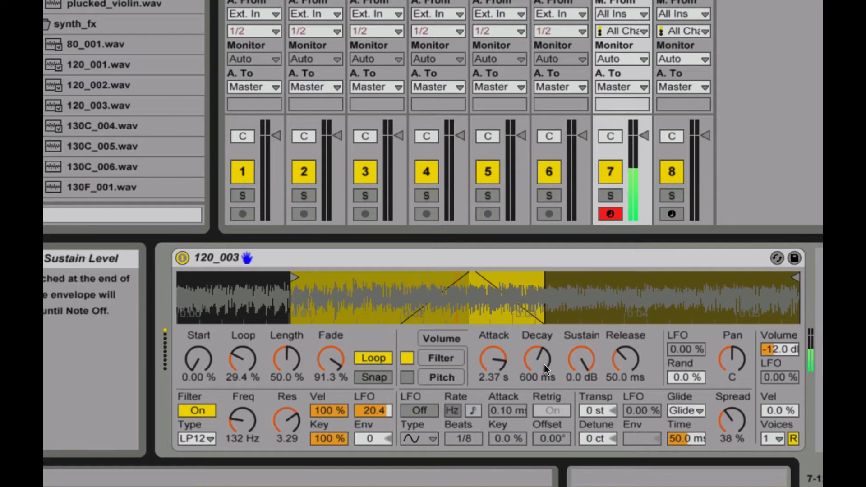
{"action": "mouse_move", "coordinate": [493, 358]}
{"action": "left_mouse_down"}
{"action": "mouse_move", "coordinate": [493, 374]}
{"action": "mouse_move", "coordinate": [491, 356]}
{"action": "left_mouse_up"}
{"action": "left_click_drag", "start_coordinate": [550, 356], "coordinate": [542, 342]}
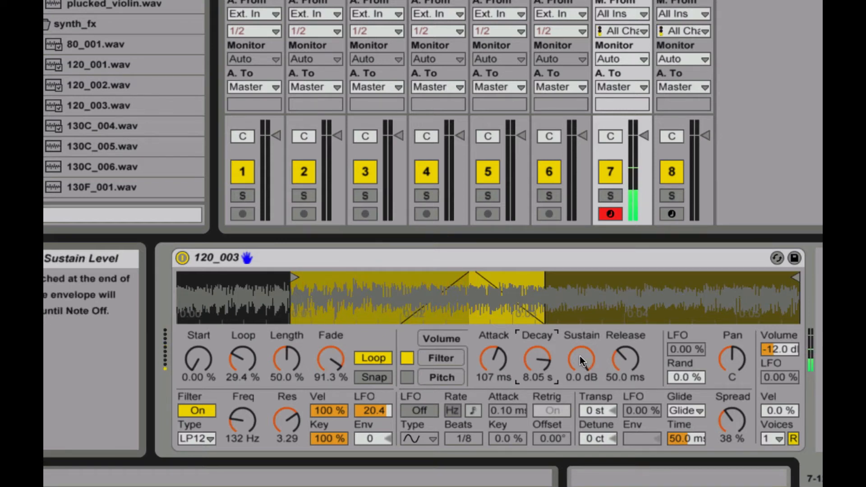
{"action": "mouse_move", "coordinate": [631, 354]}
{"action": "left_mouse_down"}
{"action": "mouse_move", "coordinate": [631, 344]}
{"action": "mouse_move", "coordinate": [631, 355]}
{"action": "left_mouse_up"}
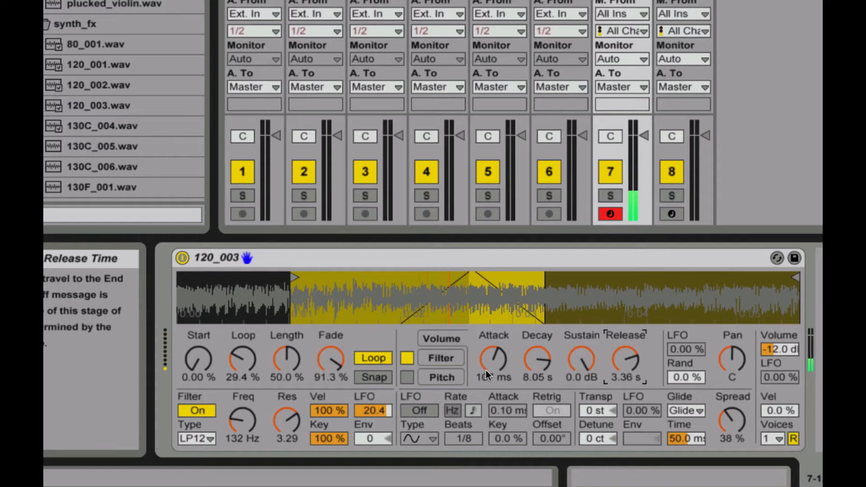
Show the filter envelope and adjust its attack time, trying 20.0 s
{"action": "left_click", "coordinate": [461, 356]}
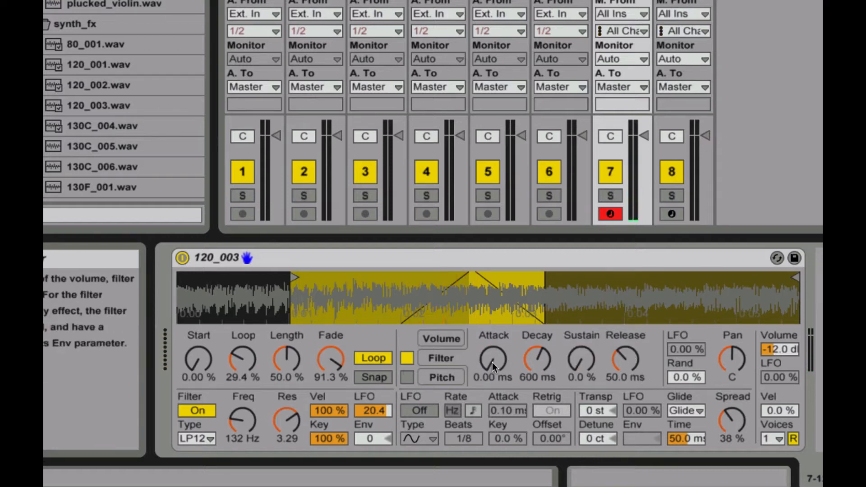
{"action": "left_click_drag", "start_coordinate": [495, 362], "coordinate": [491, 361]}
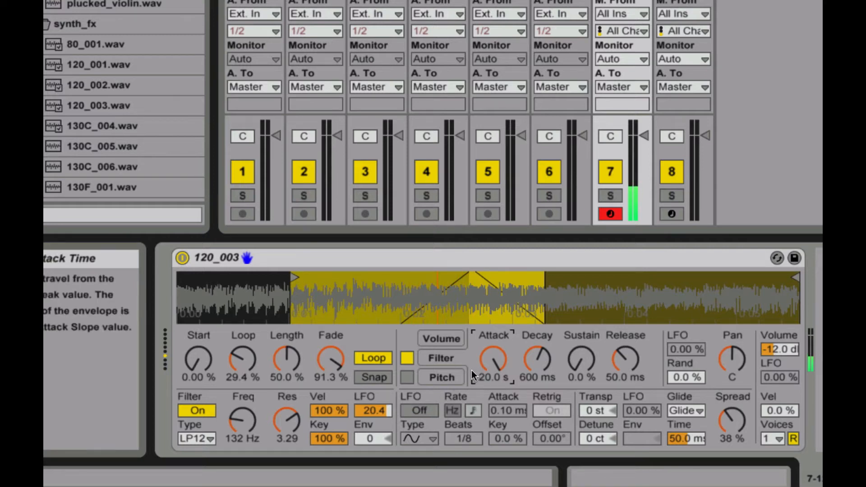
{"action": "mouse_move", "coordinate": [497, 359]}
{"action": "left_mouse_down"}
{"action": "mouse_move", "coordinate": [498, 406]}
{"action": "mouse_move", "coordinate": [495, 359]}
{"action": "left_mouse_up"}
Enable the pitch envelope and set its attack to 1.46 s, decay to 245 ms and release to 3.67 s
{"action": "left_click", "coordinate": [456, 374]}
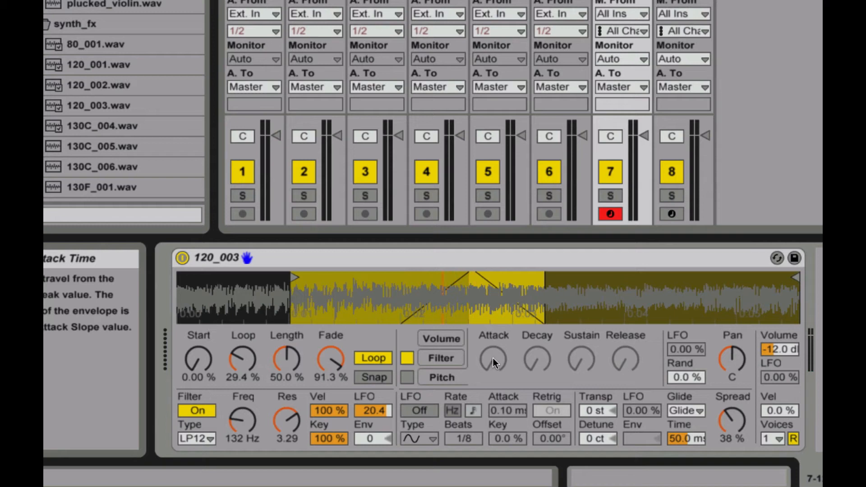
{"action": "left_click", "coordinate": [407, 377]}
{"action": "left_click_drag", "start_coordinate": [490, 361], "coordinate": [490, 344]}
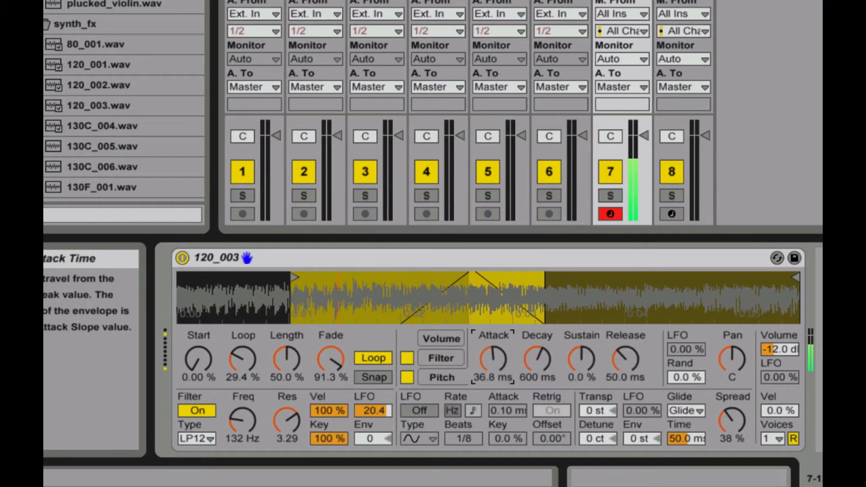
{"action": "left_click_drag", "start_coordinate": [544, 362], "coordinate": [544, 406]}
{"action": "left_click_drag", "start_coordinate": [621, 364], "coordinate": [622, 333]}
{"action": "left_click_drag", "start_coordinate": [536, 361], "coordinate": [536, 338]}
{"action": "left_click_drag", "start_coordinate": [488, 362], "coordinate": [488, 336]}
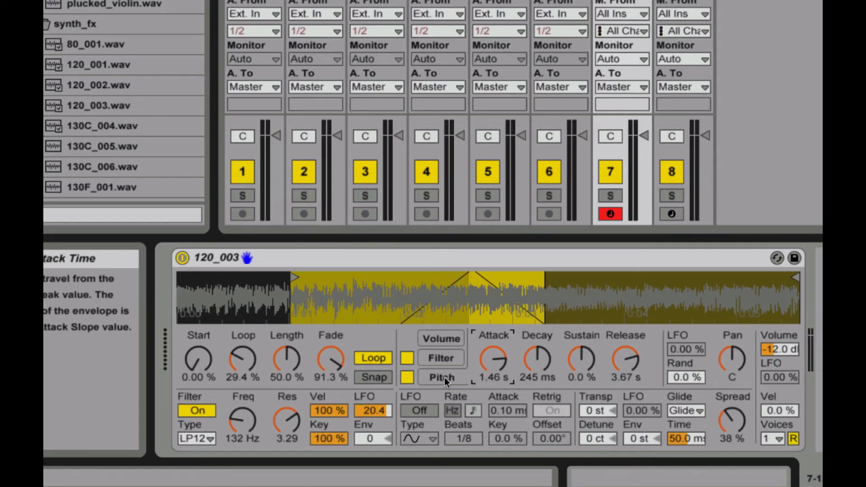
Switch off the pitch envelope and look through the available filter types, keeping LP12
{"action": "left_click", "coordinate": [406, 379]}
{"action": "left_click", "coordinate": [407, 380]}
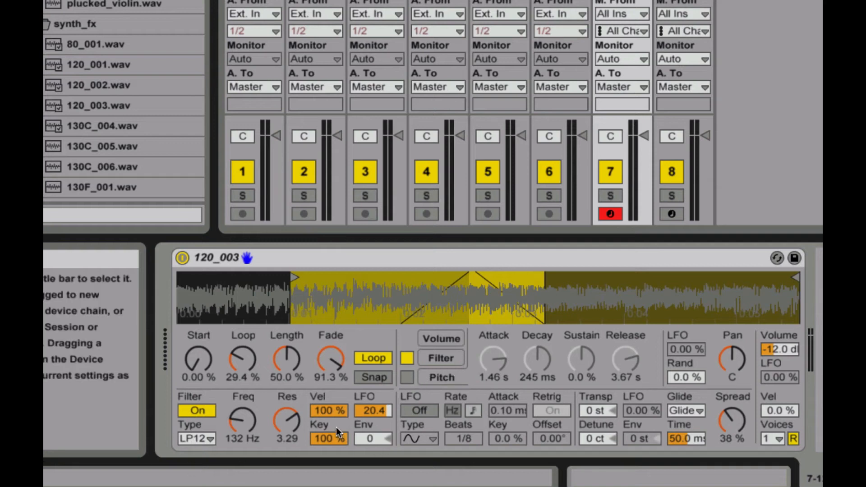
{"action": "left_click", "coordinate": [189, 438]}
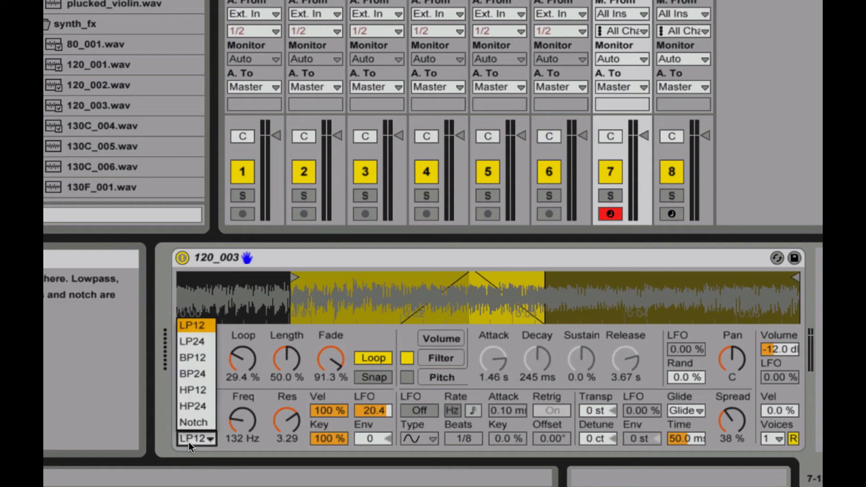
{"action": "left_click", "coordinate": [226, 408]}
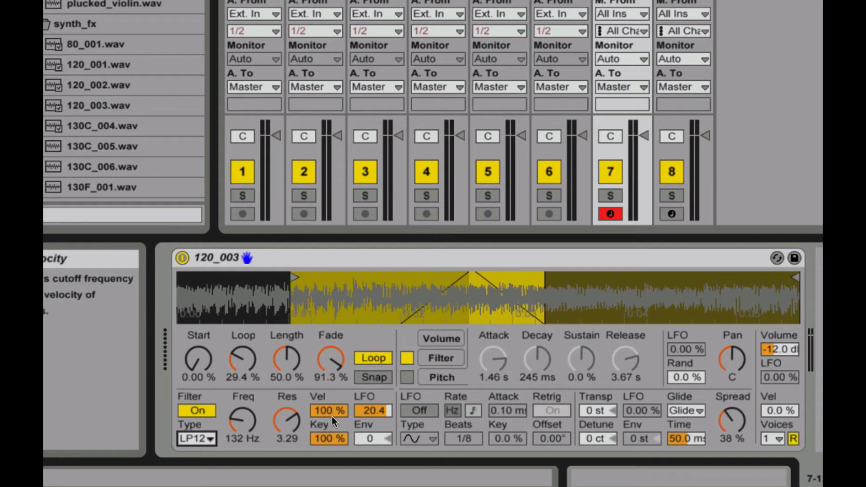
Try the filter's velocity amount at 0.8 %, return it to 100 %, and set the filter's LFO amount to 24.0
{"action": "mouse_move", "coordinate": [329, 414]}
{"action": "left_mouse_down"}
{"action": "mouse_move", "coordinate": [329, 469]}
{"action": "mouse_move", "coordinate": [330, 410]}
{"action": "left_mouse_up"}
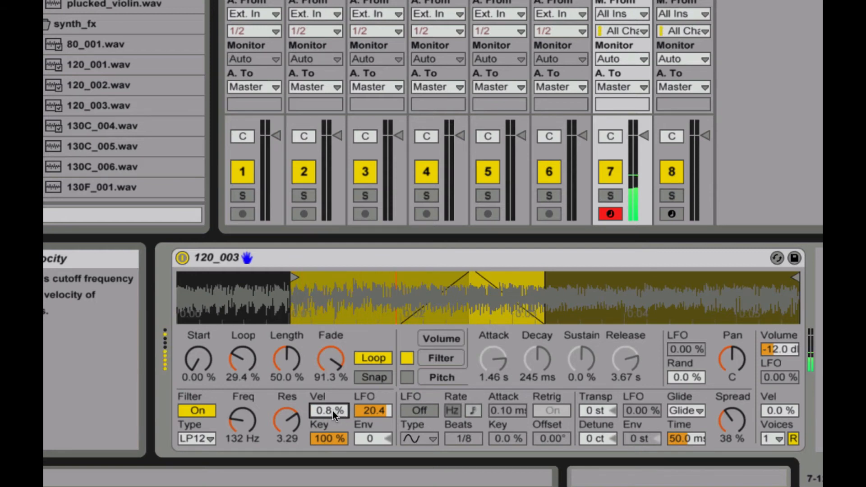
{"action": "left_click_drag", "start_coordinate": [332, 410], "coordinate": [332, 352]}
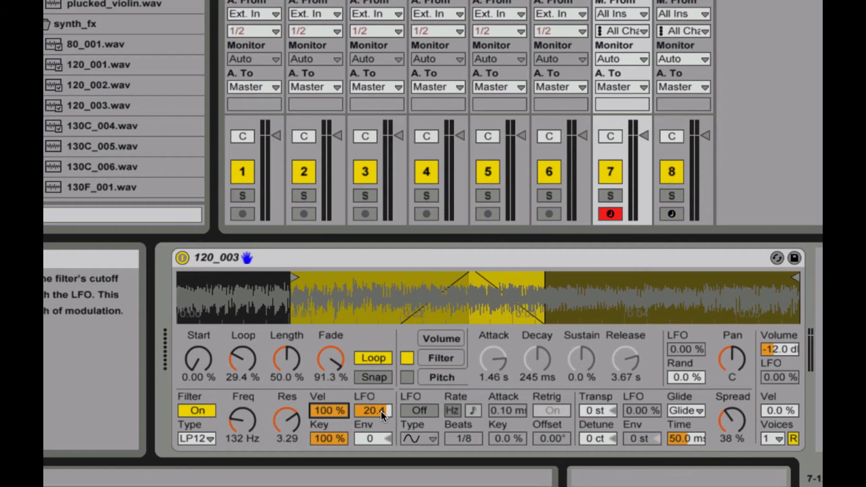
{"action": "left_click_drag", "start_coordinate": [380, 411], "coordinate": [381, 401]}
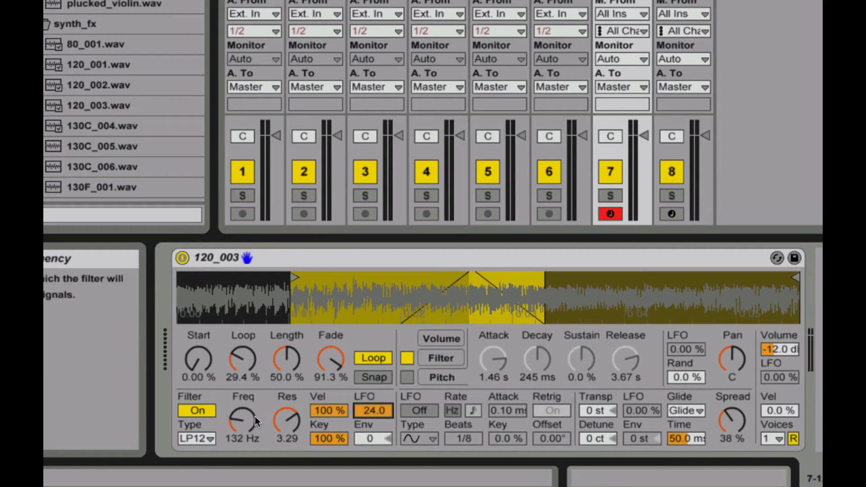
Turn on the LFO and look through its waveform types, keeping the sine wave
{"action": "left_click", "coordinate": [421, 410]}
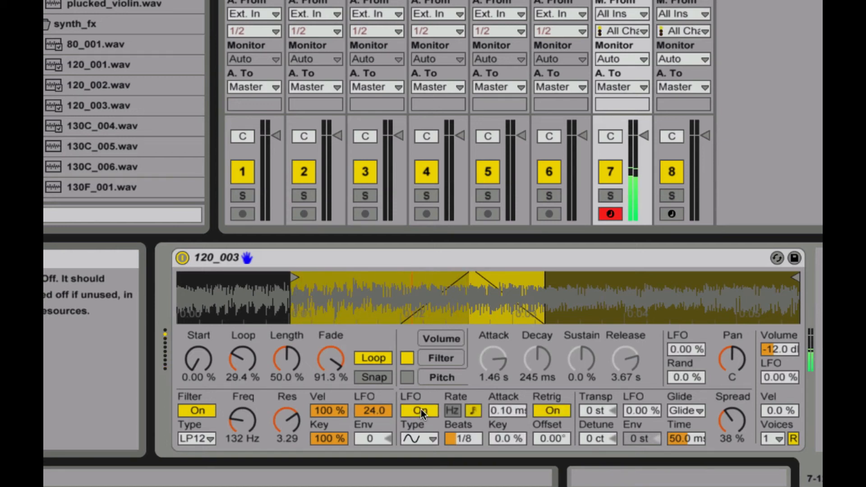
{"action": "left_click", "coordinate": [415, 409]}
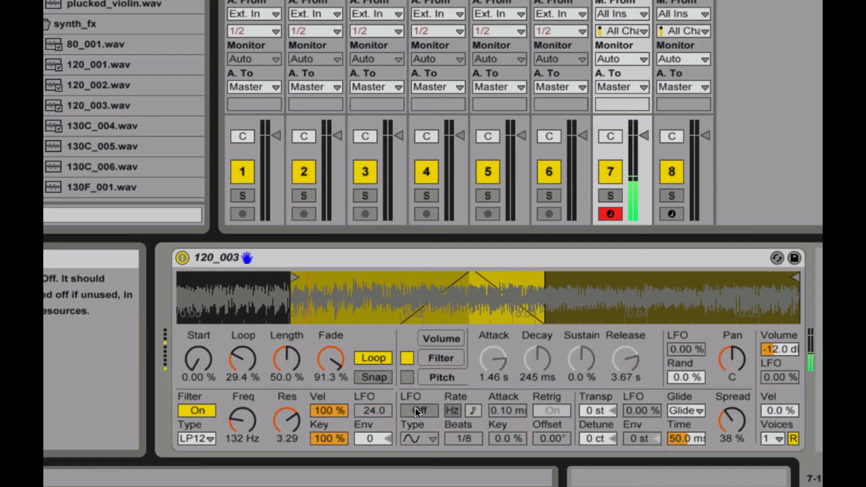
{"action": "left_click", "coordinate": [416, 409]}
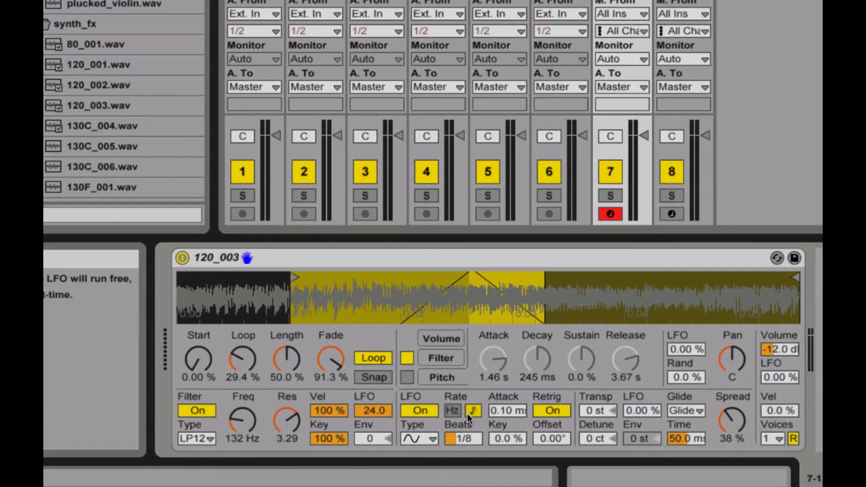
{"action": "left_click", "coordinate": [416, 439]}
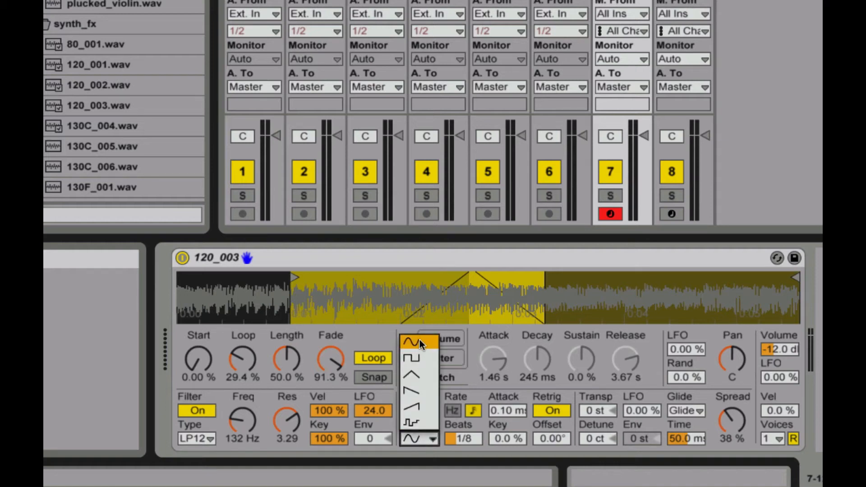
{"action": "left_click", "coordinate": [468, 376]}
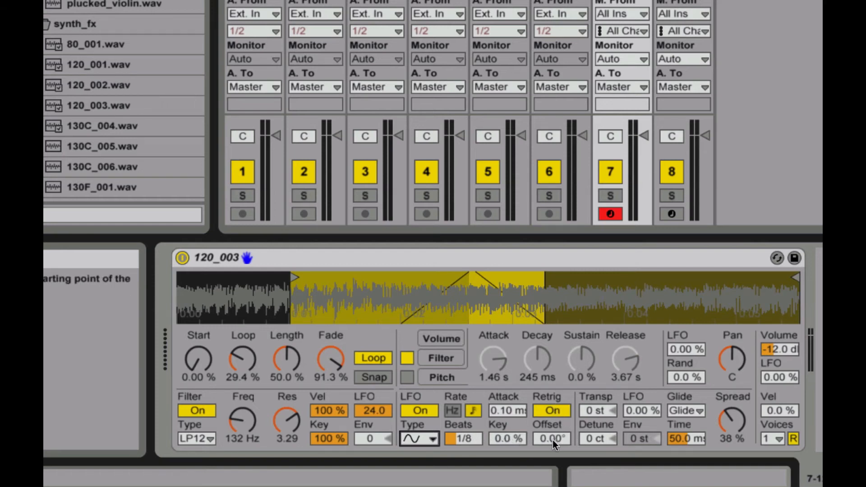
Enable the pitch envelope and raise its modulation amount to +25 st
{"action": "mouse_move", "coordinate": [553, 440]}
{"action": "left_mouse_down"}
{"action": "mouse_move", "coordinate": [553, 410]}
{"action": "mouse_move", "coordinate": [553, 440]}
{"action": "left_mouse_up"}
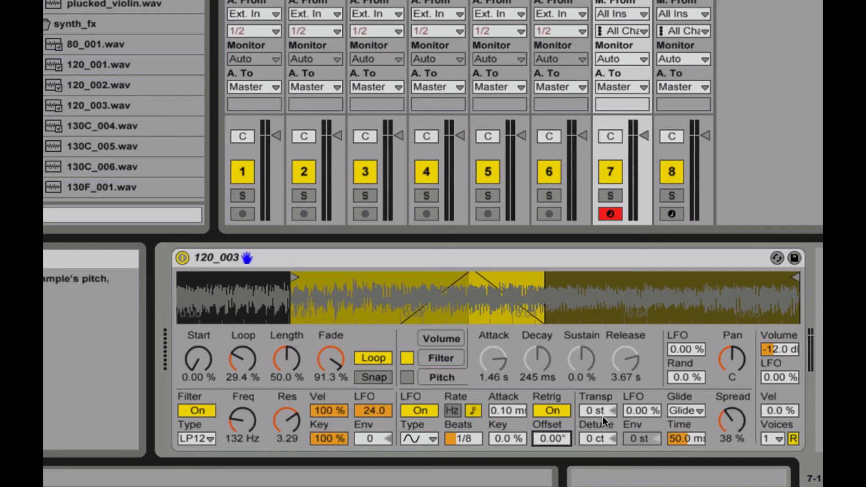
{"action": "left_click_drag", "start_coordinate": [602, 409], "coordinate": [641, 407]}
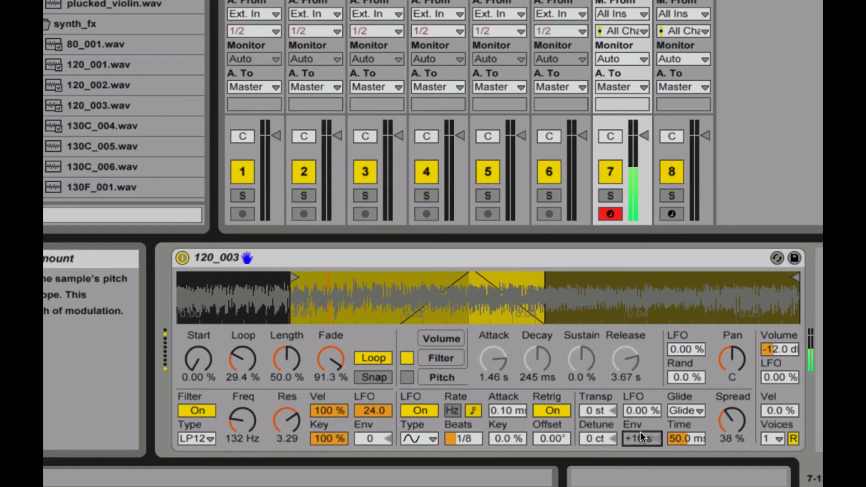
{"action": "left_click", "coordinate": [406, 376]}
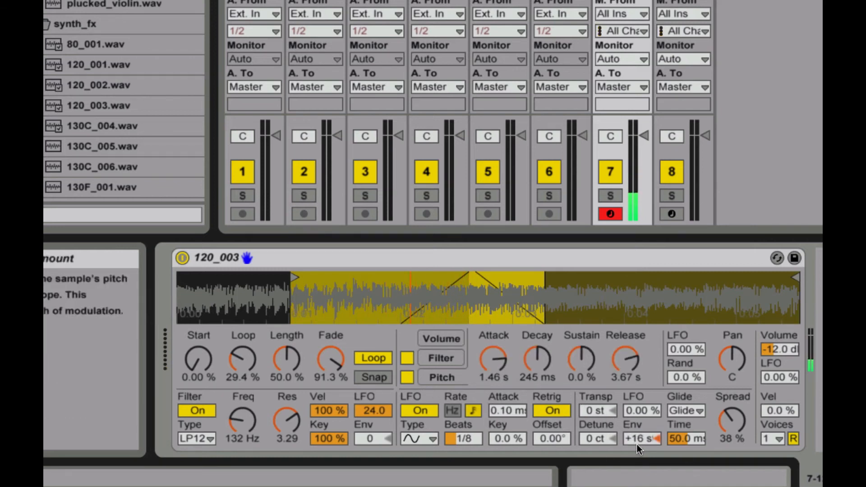
{"action": "left_click_drag", "start_coordinate": [641, 442], "coordinate": [640, 435]}
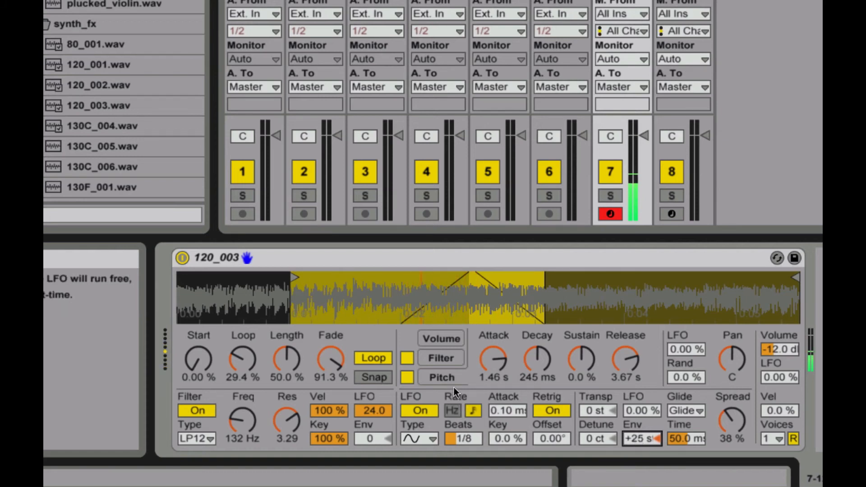
Try the pitch envelope with a 0.57 ms attack and +2 st amount, and with a 40.6 ms attack and +23 st amount
{"action": "left_click_drag", "start_coordinate": [493, 357], "coordinate": [493, 397]}
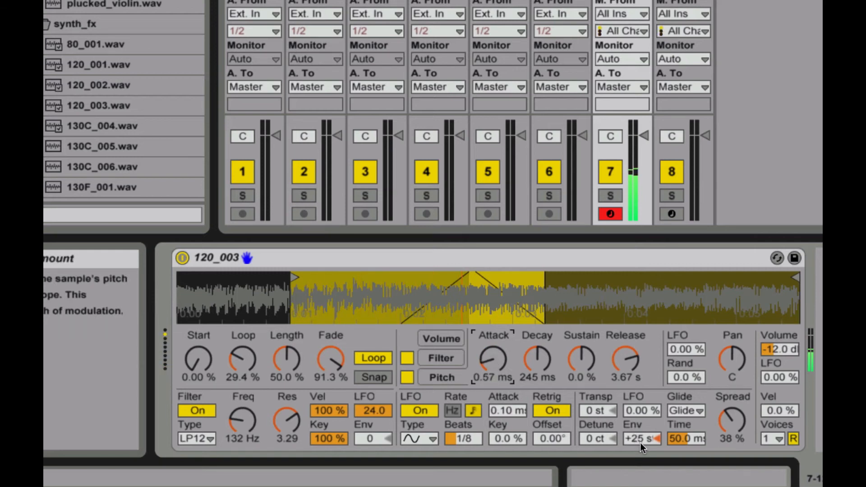
{"action": "left_click_drag", "start_coordinate": [640, 439], "coordinate": [640, 451]}
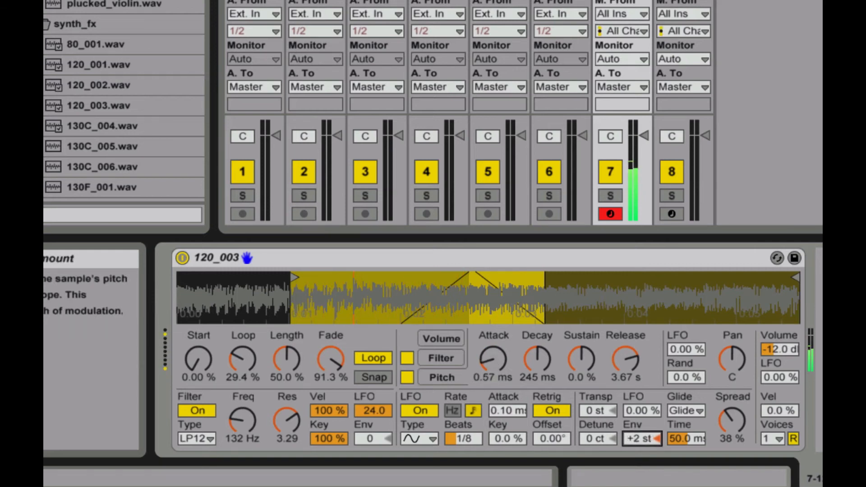
{"action": "left_click_drag", "start_coordinate": [484, 359], "coordinate": [490, 359]}
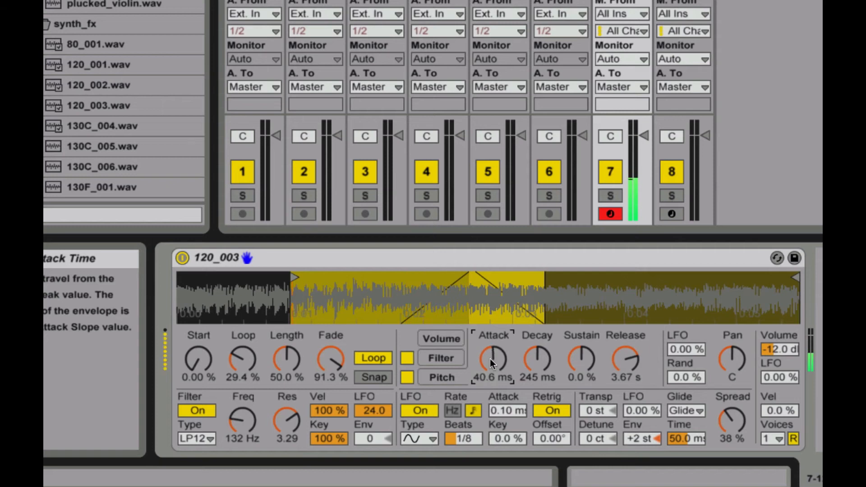
{"action": "left_click", "coordinate": [641, 438]}
{"action": "mouse_move", "coordinate": [647, 438]}
{"action": "left_mouse_down"}
{"action": "mouse_move", "coordinate": [647, 427]}
{"action": "mouse_move", "coordinate": [647, 437]}
{"action": "left_mouse_up"}
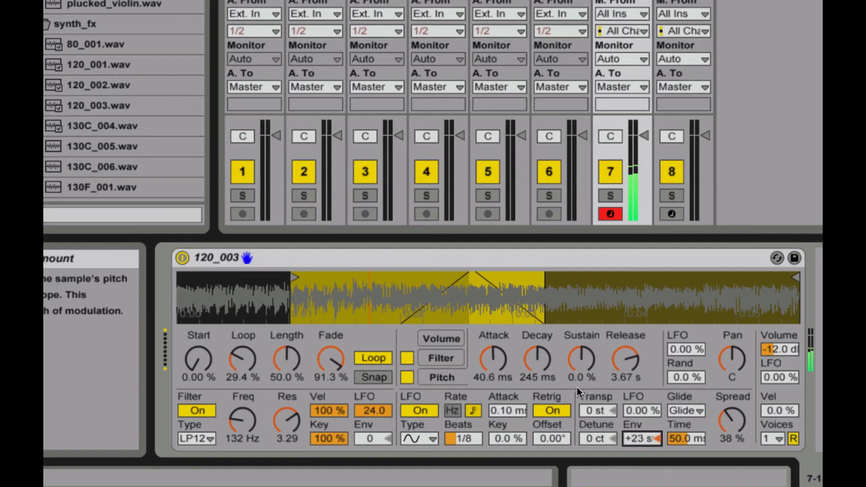
Set the pitch envelope's attack to 130 ms and return its modulation amount to 0 st
{"action": "left_click_drag", "start_coordinate": [498, 353], "coordinate": [463, 378]}
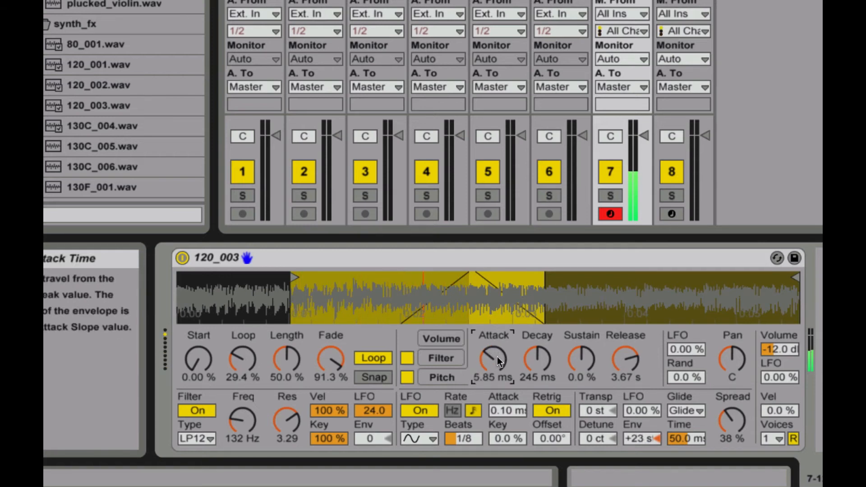
{"action": "mouse_move", "coordinate": [496, 355]}
{"action": "left_mouse_down"}
{"action": "mouse_move", "coordinate": [496, 335]}
{"action": "mouse_move", "coordinate": [493, 353]}
{"action": "left_mouse_up"}
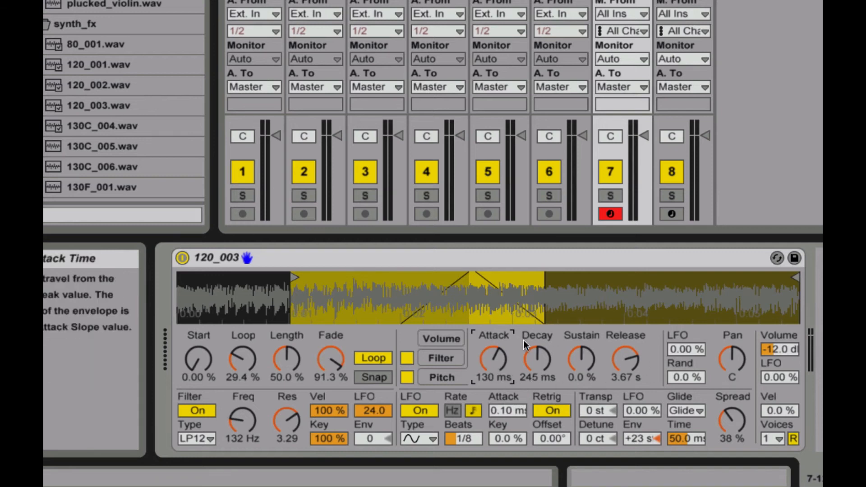
{"action": "left_click_drag", "start_coordinate": [645, 440], "coordinate": [644, 450]}
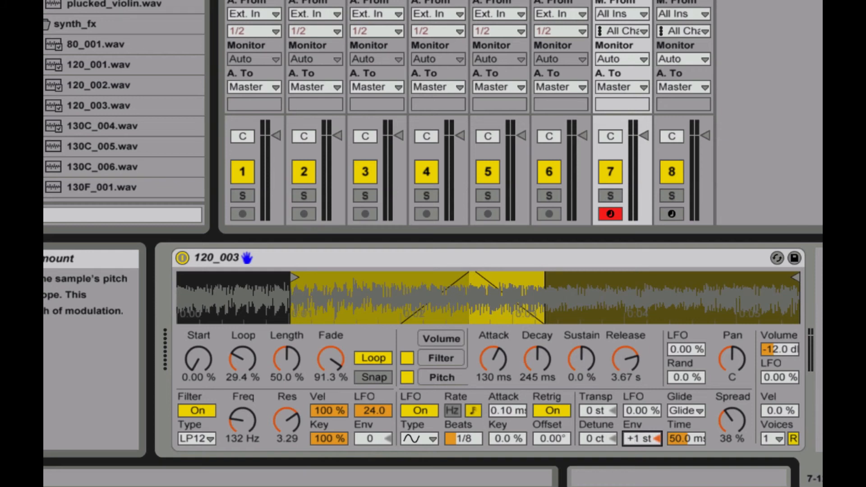
{"action": "left_click_drag", "start_coordinate": [645, 450], "coordinate": [644, 450]}
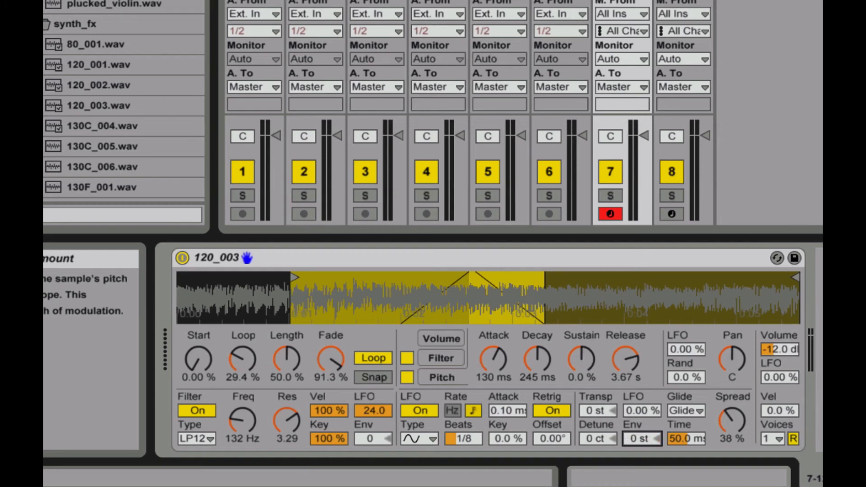
Check the glide modes, keeping Glide, and set the spread to 32 %
{"action": "left_click", "coordinate": [687, 410]}
{"action": "left_click", "coordinate": [719, 394]}
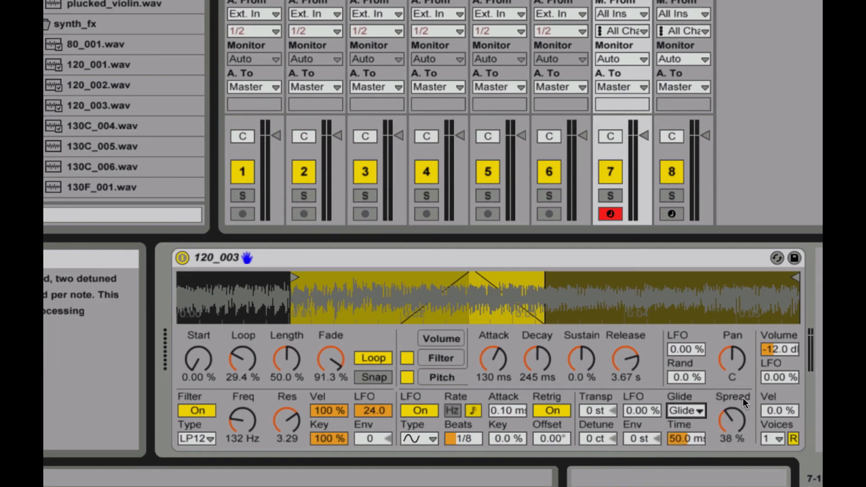
{"action": "left_click_drag", "start_coordinate": [734, 418], "coordinate": [733, 424]}
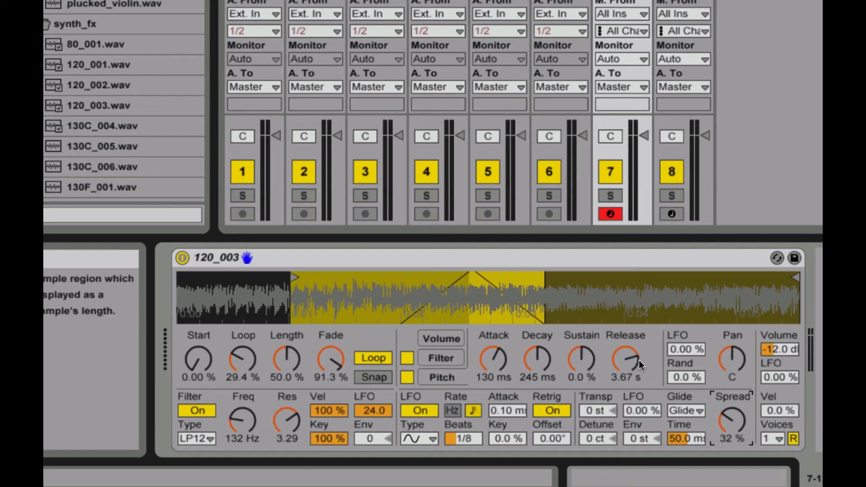
Look through the available voice counts for the sampler, keeping 1 voice
{"action": "left_click", "coordinate": [779, 439]}
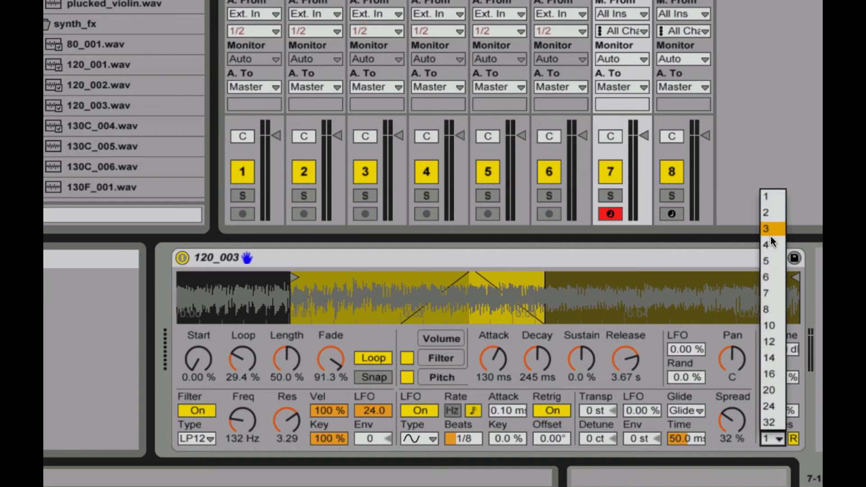
{"action": "left_click", "coordinate": [770, 196]}
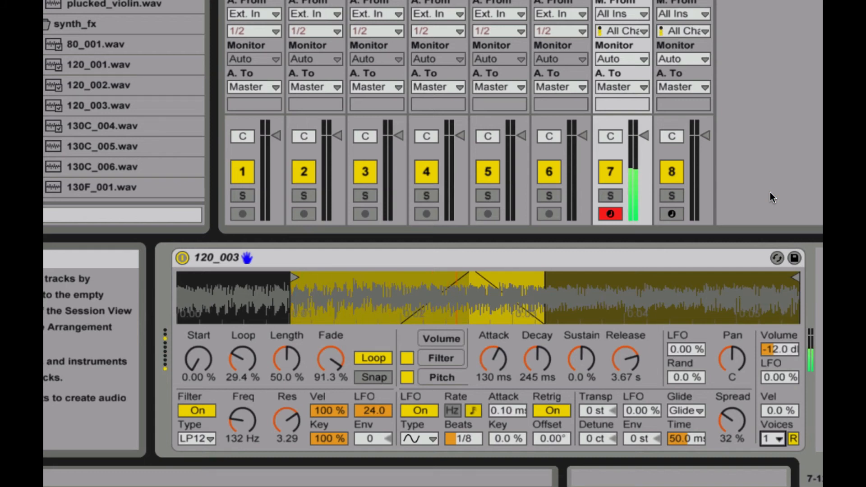
{"action": "left_click", "coordinate": [779, 440]}
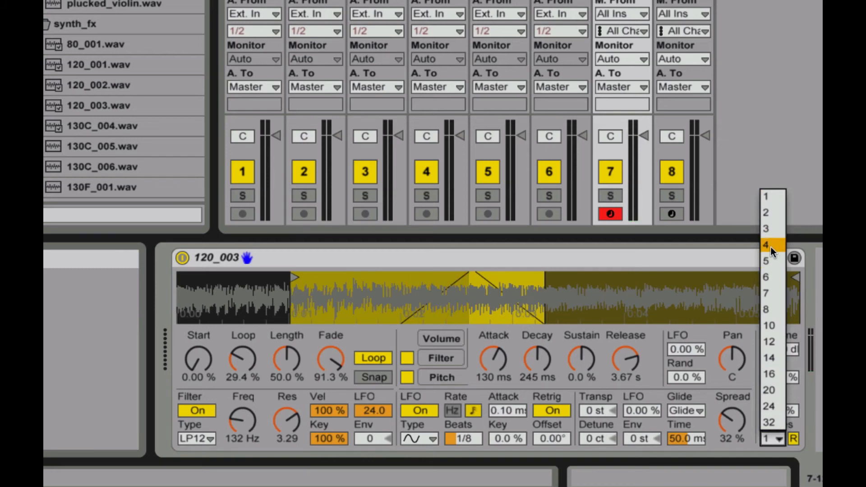
{"action": "left_click", "coordinate": [819, 310]}
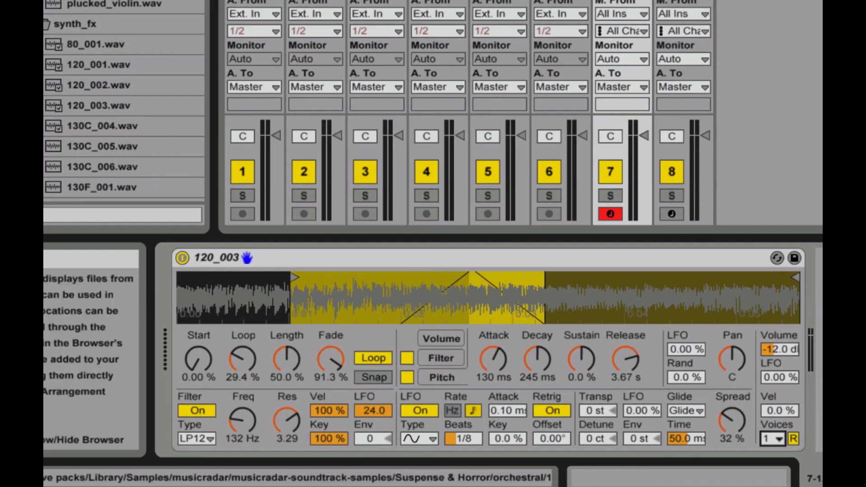
Look over the MusicRadar sample folders in the library, switch to Safari and open the Samples page on musicradar.com
{"action": "scroll", "coordinate": [124, 113], "scroll_direction": "down", "scroll_amount": 8}
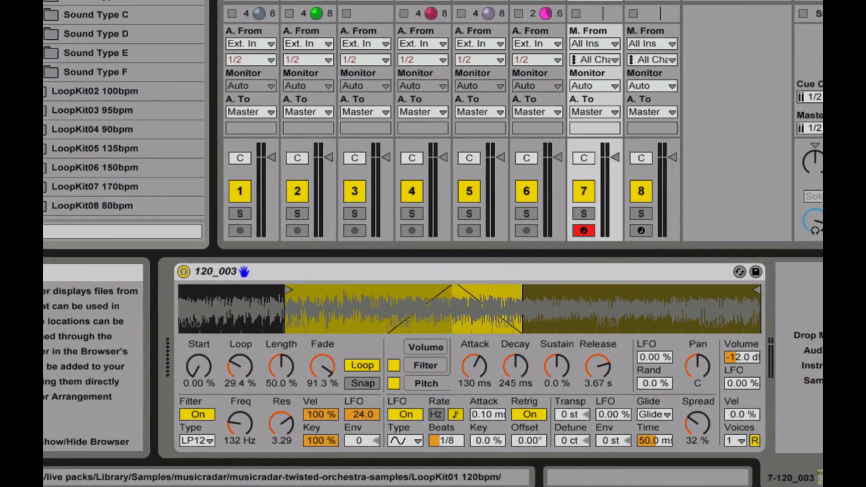
{"action": "scroll", "coordinate": [99, 163], "scroll_direction": "up", "scroll_amount": 3}
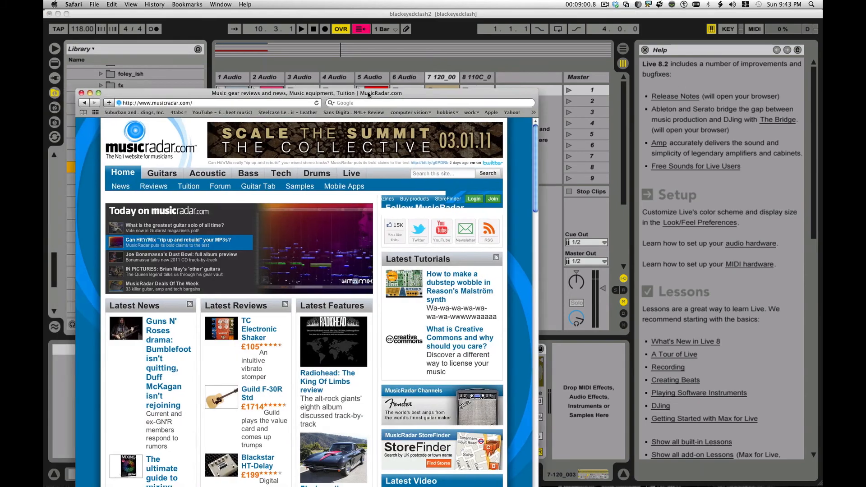
{"action": "left_click_drag", "start_coordinate": [371, 94], "coordinate": [508, 16]}
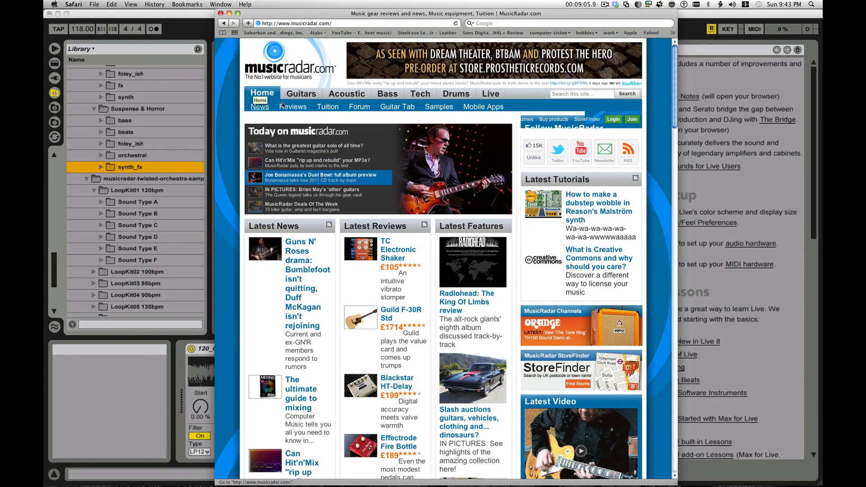
{"action": "left_click", "coordinate": [440, 107]}
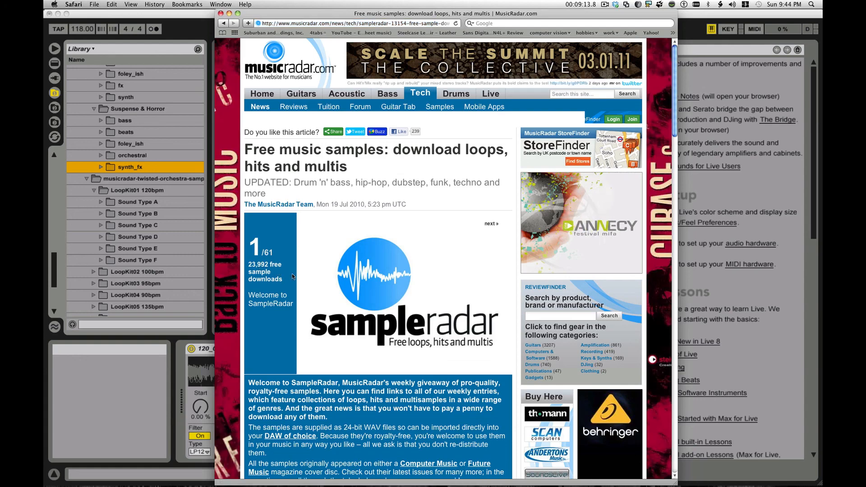
Open the ambient samples entry from the SampleRadar thumbnails and view its example sounds and download link
{"action": "scroll", "coordinate": [292, 284], "scroll_direction": "down", "scroll_amount": 8}
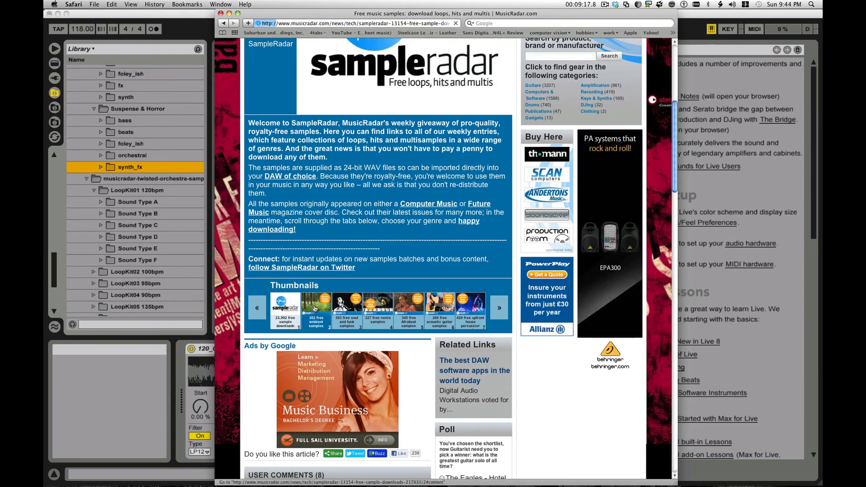
{"action": "left_click", "coordinate": [314, 309]}
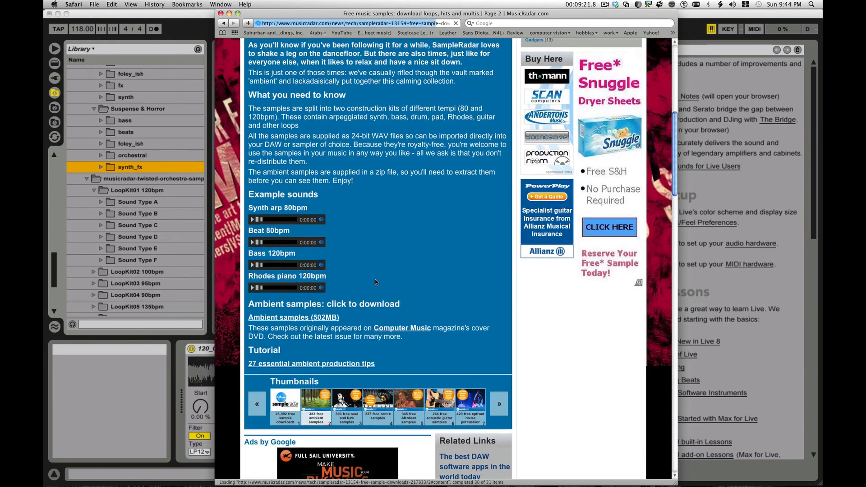
{"action": "scroll", "coordinate": [376, 282], "scroll_direction": "down", "scroll_amount": 5}
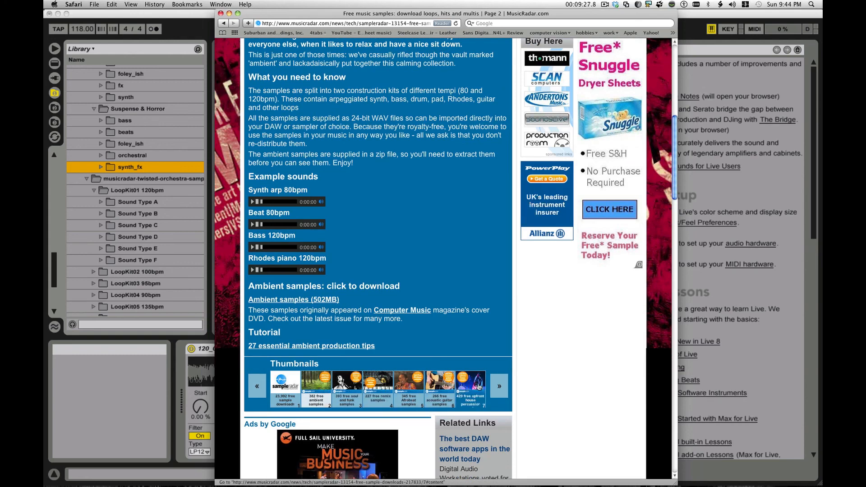
Browse forward through the SampleRadar thumbnails to examine the other free sample packs, up to entry 46
{"action": "left_click", "coordinate": [497, 388]}
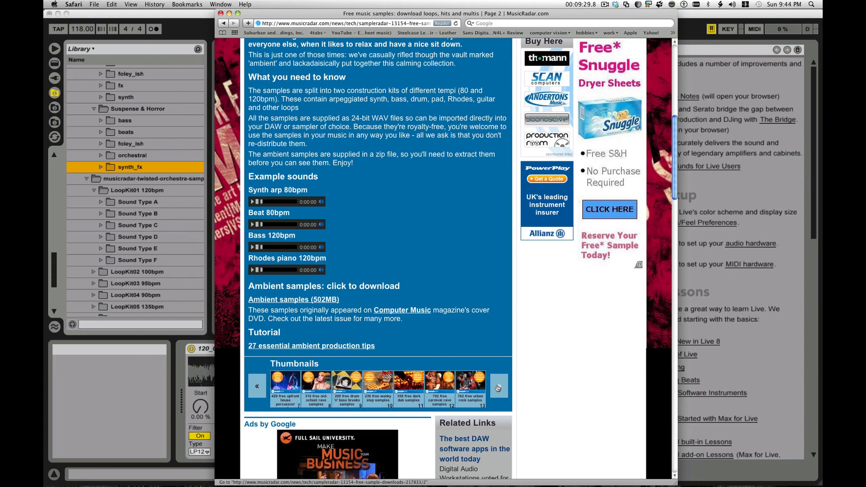
{"action": "left_click", "coordinate": [498, 388]}
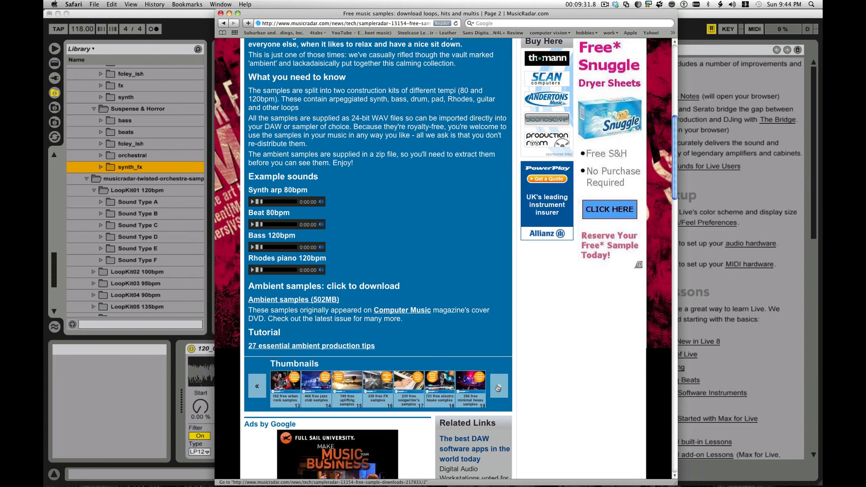
{"action": "left_click", "coordinate": [498, 387]}
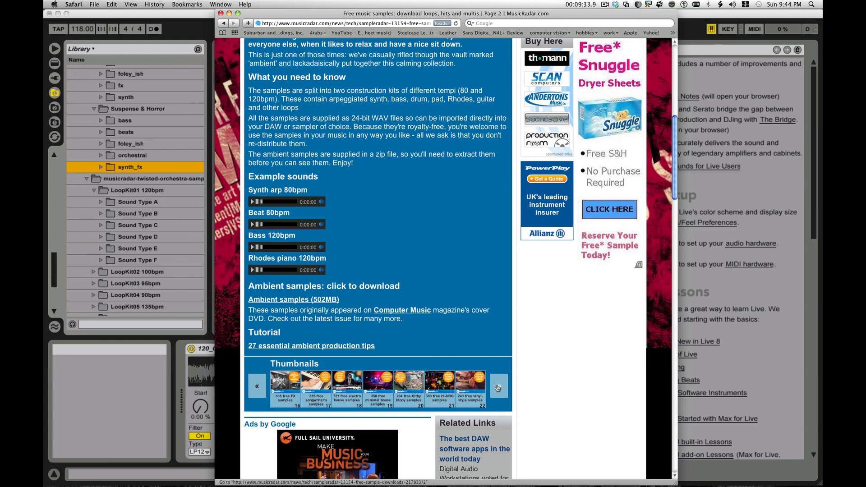
{"action": "left_click", "coordinate": [498, 388]}
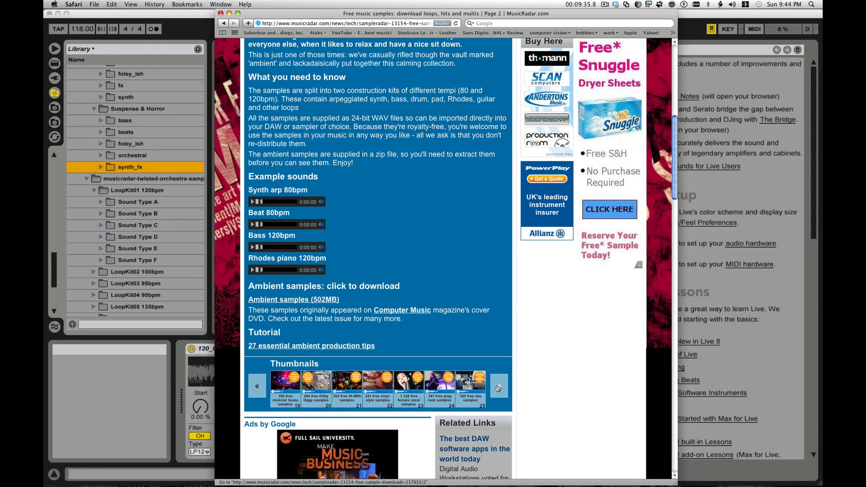
{"action": "left_click", "coordinate": [497, 388]}
{"action": "left_click", "coordinate": [498, 388]}
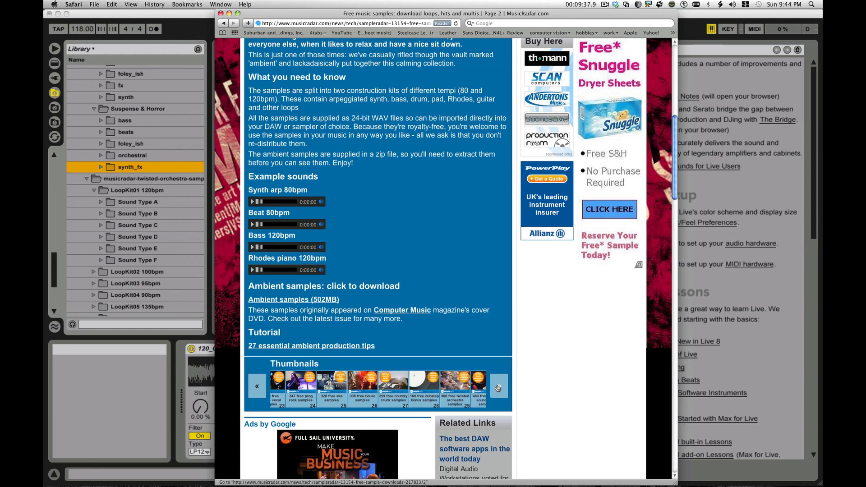
{"action": "left_click", "coordinate": [498, 388]}
{"action": "left_click", "coordinate": [498, 387]}
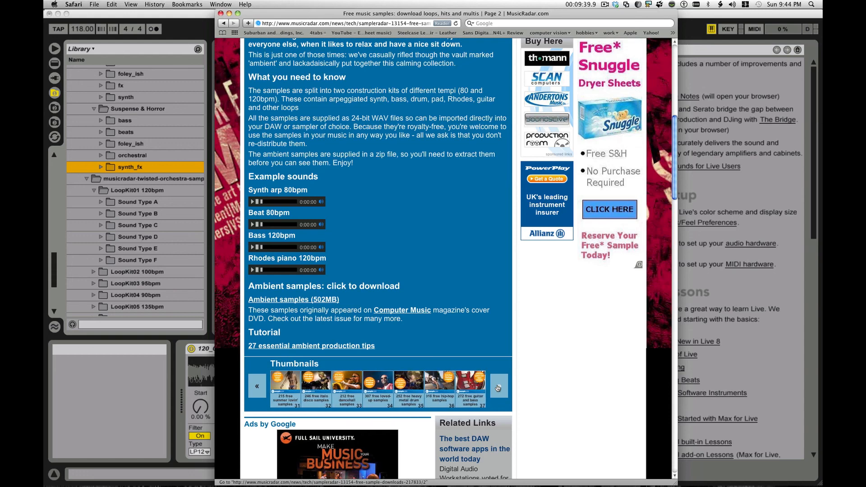
{"action": "left_click", "coordinate": [498, 381]}
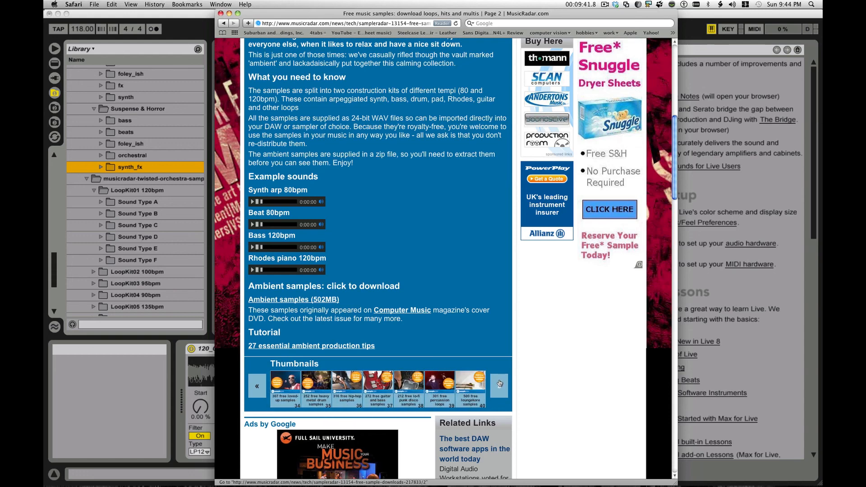
{"action": "left_click", "coordinate": [498, 381]}
{"action": "left_click", "coordinate": [499, 381]}
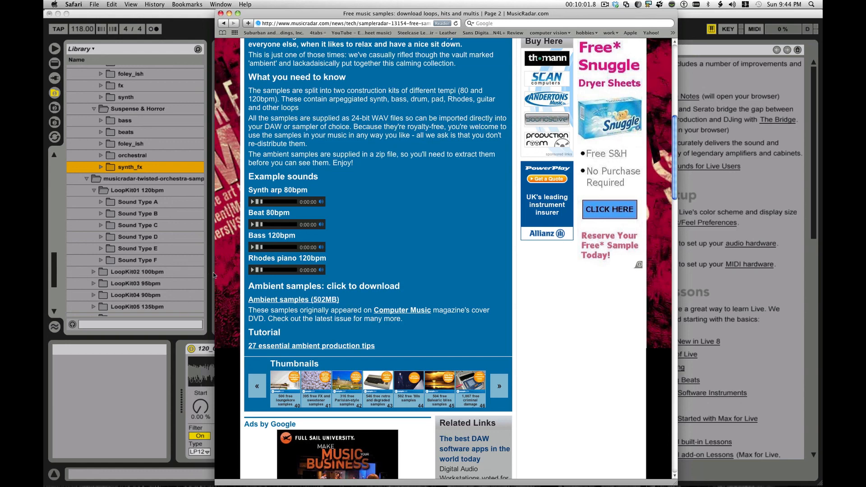
{"action": "mouse_move", "coordinate": [328, 240]}
{"action": "mouse_move", "coordinate": [304, 274]}
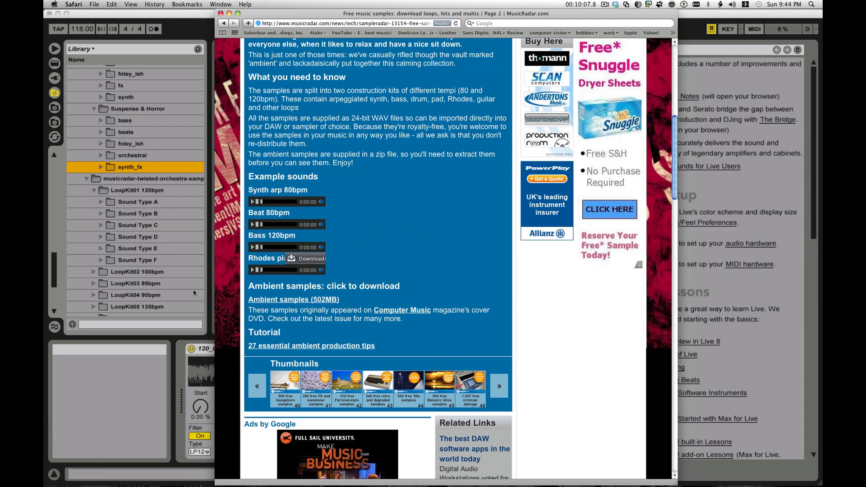